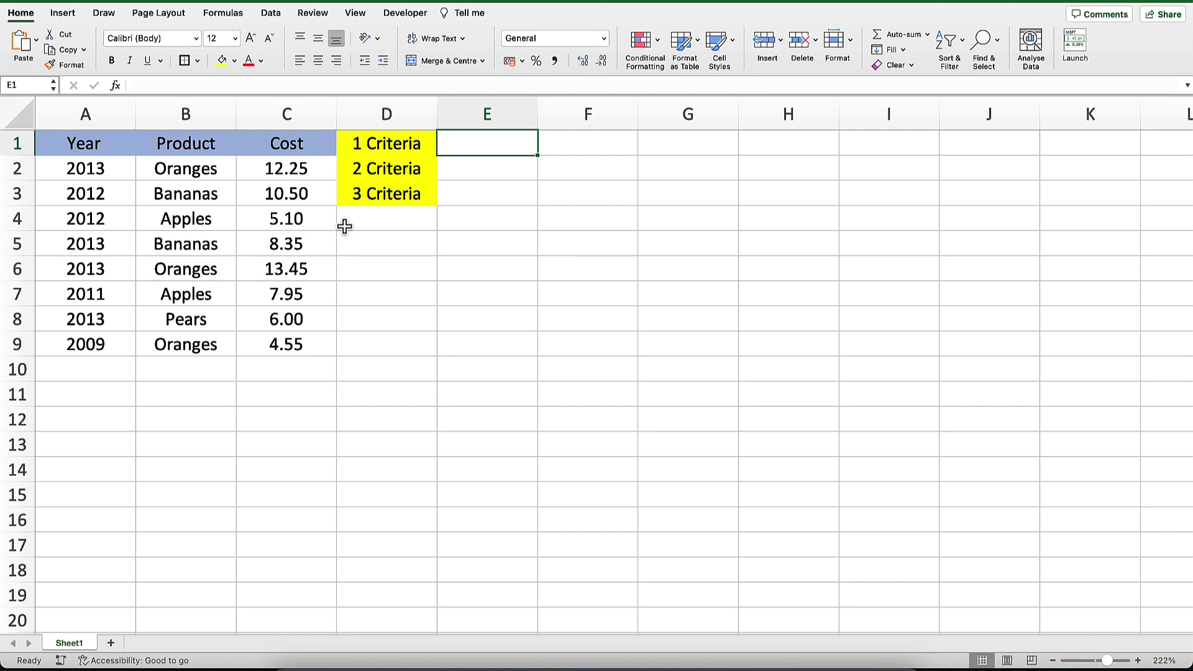
# - Enter =COUNTIFS(A2:A9,"=2013") in E1, returning 4
pyautogui.write('=')
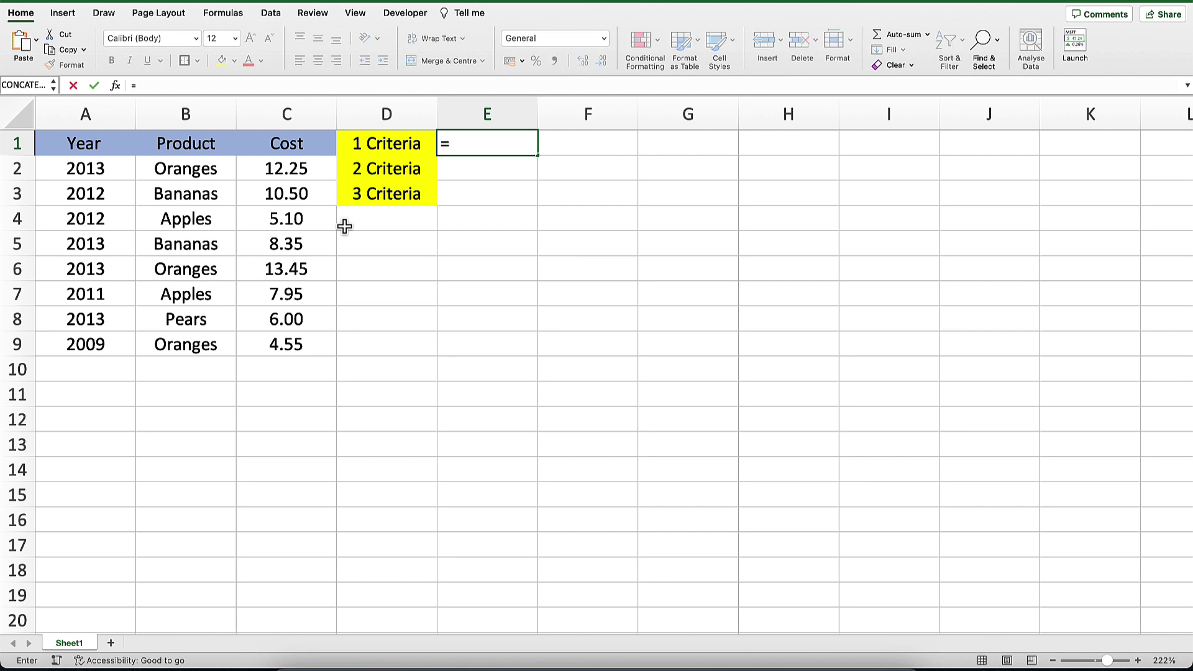
pyautogui.write('countif')
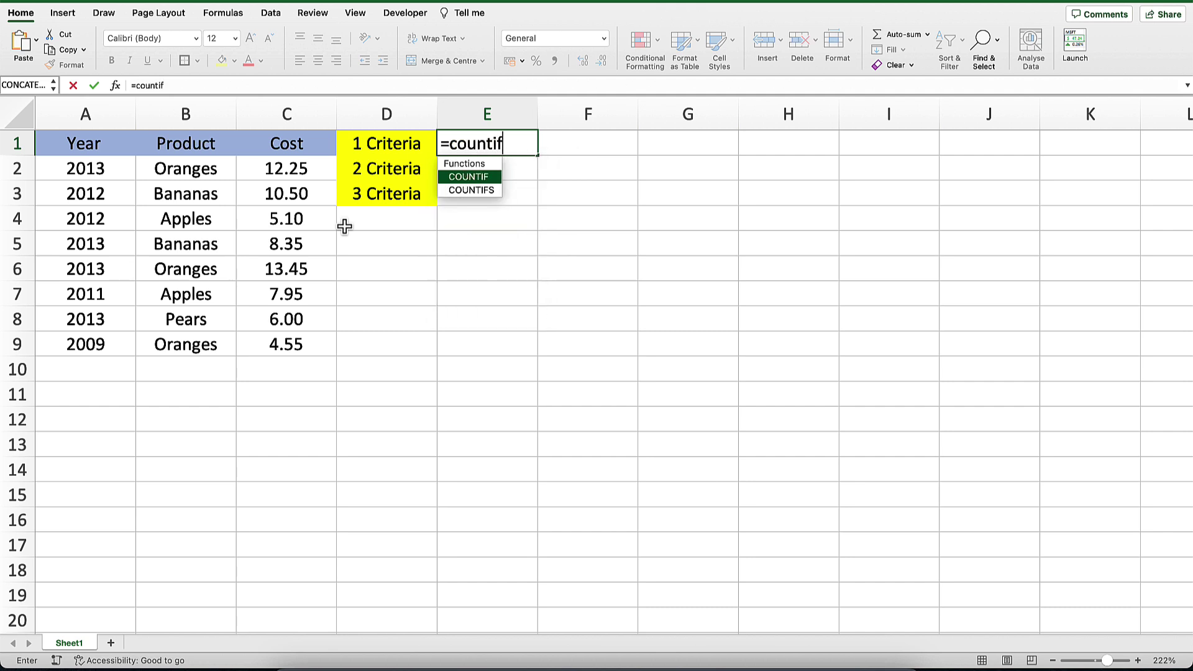
pyautogui.press('Down')
pyautogui.press('Tab')
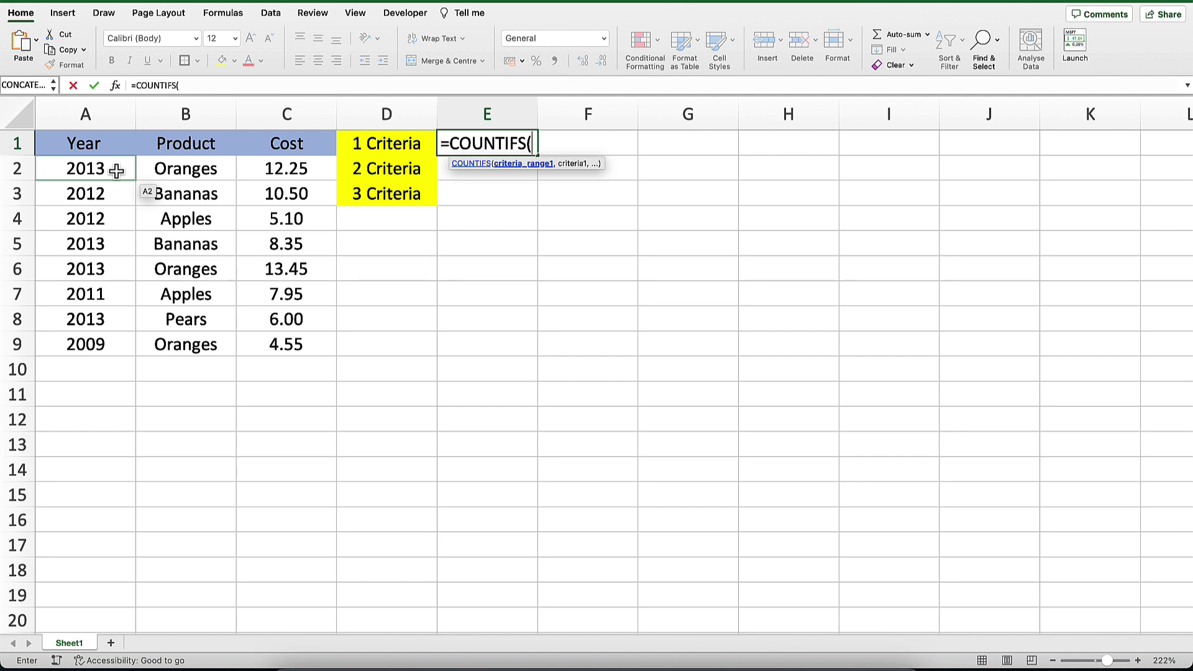
pyautogui.moveTo(117, 171); pyautogui.dragTo(112, 337)
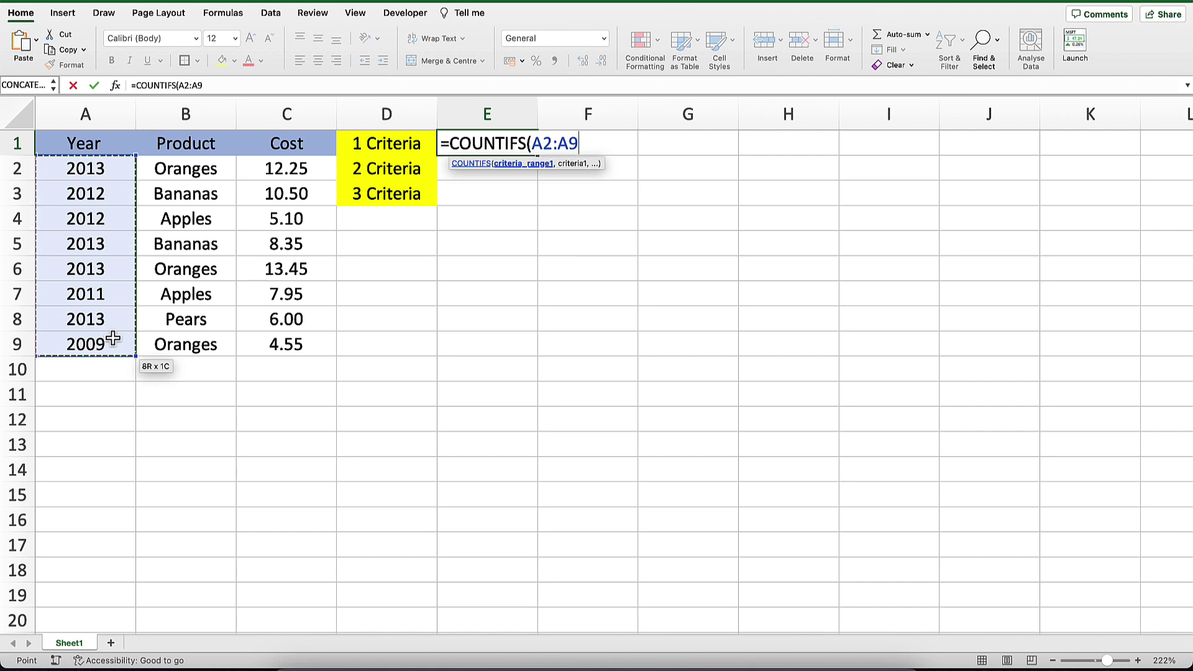
pyautogui.write(',')
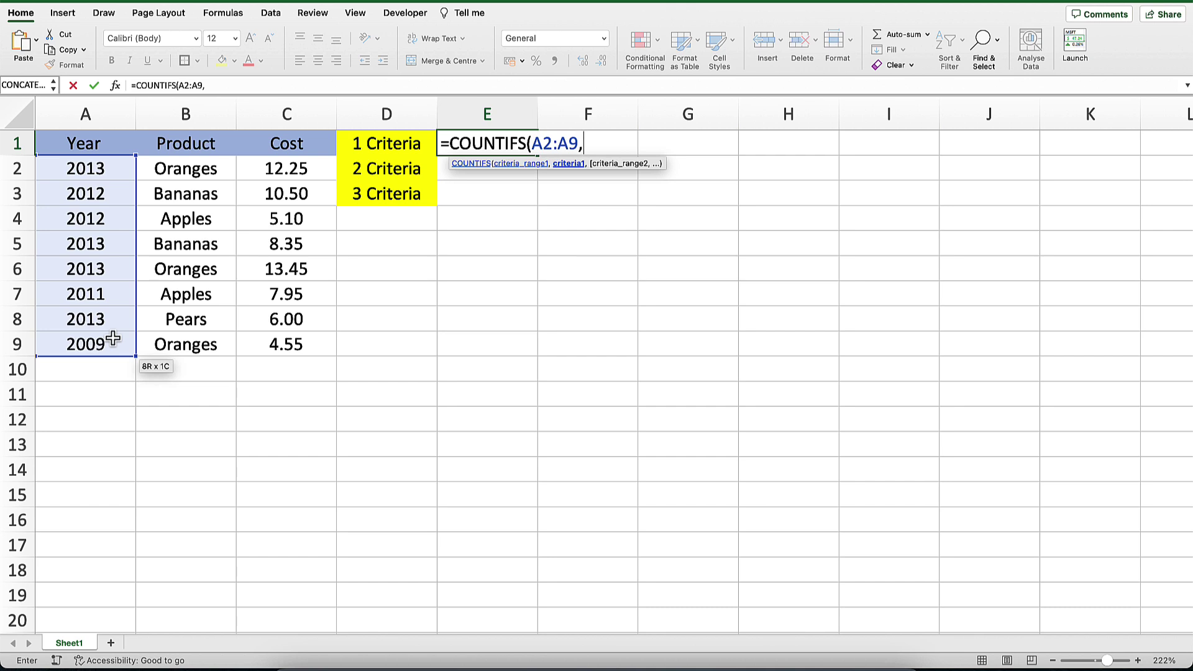
pyautogui.write('"=2013"')
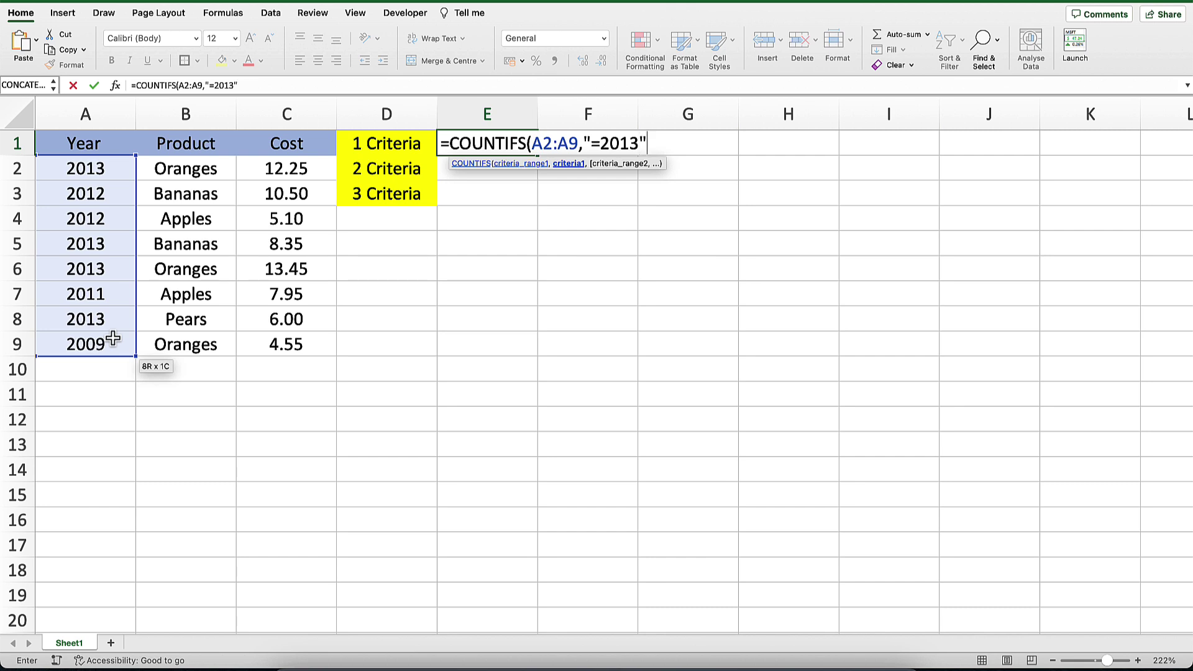
pyautogui.write(')')
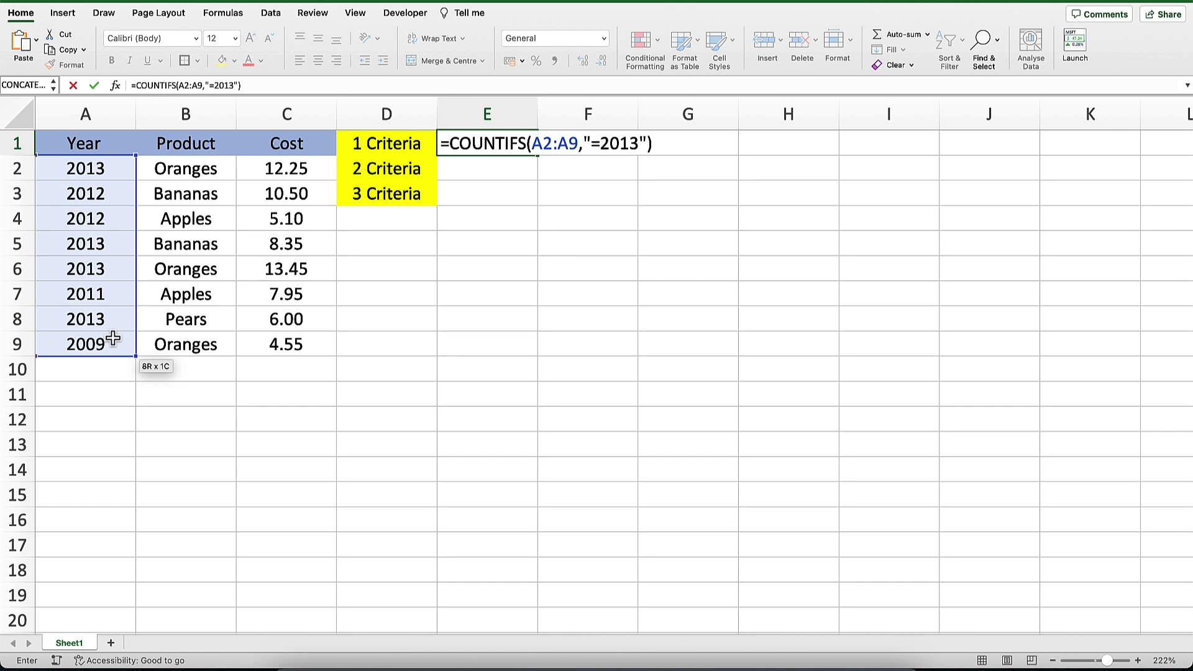
pyautogui.press('Return')
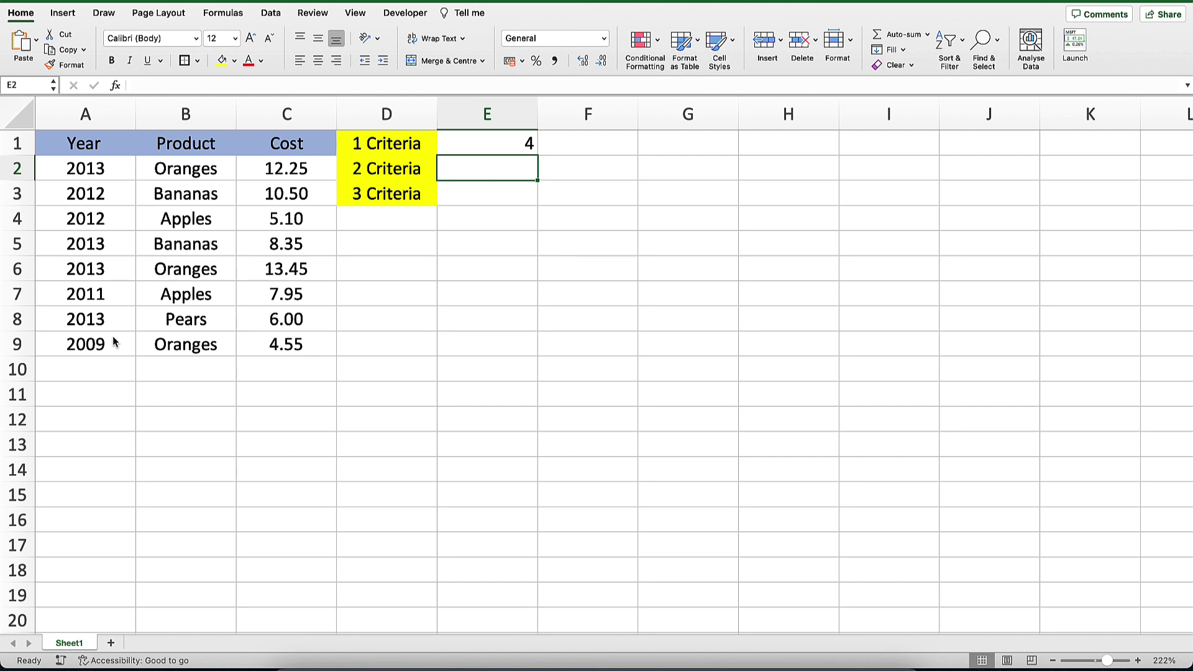
# - Enter =COUNTIFS(A2:A9,"=2013",B2:B9,"=Oranges") in E2, returning 2
pyautogui.write('=co')
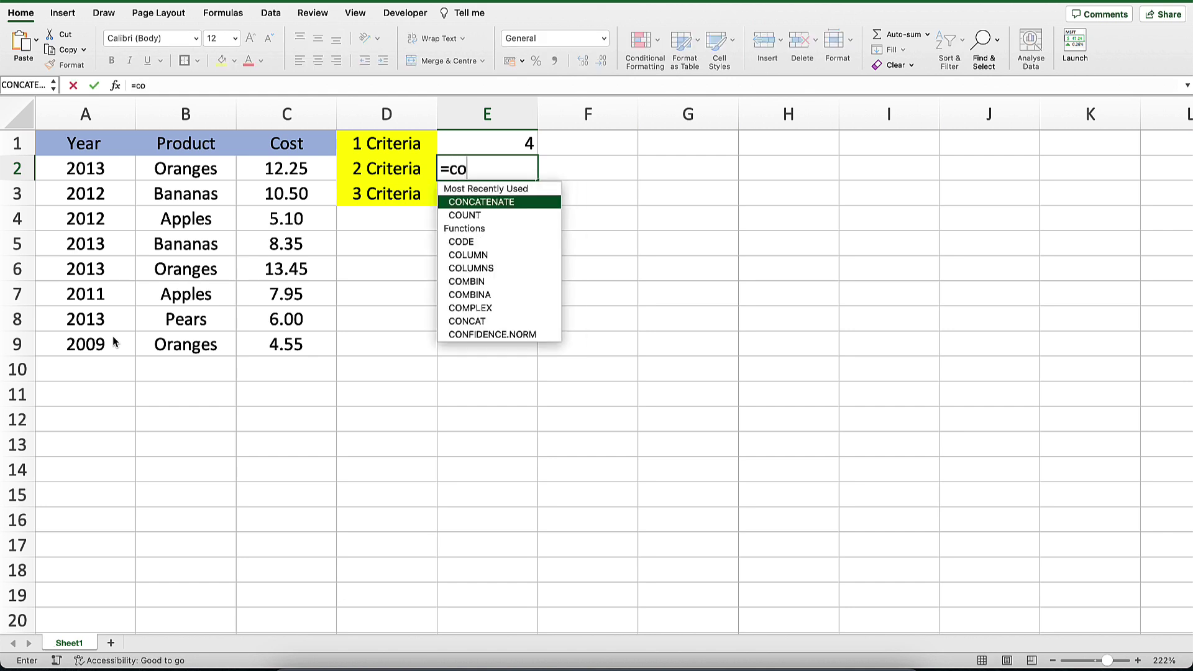
pyautogui.write('untif')
pyautogui.press('Down')
pyautogui.press('Tab')
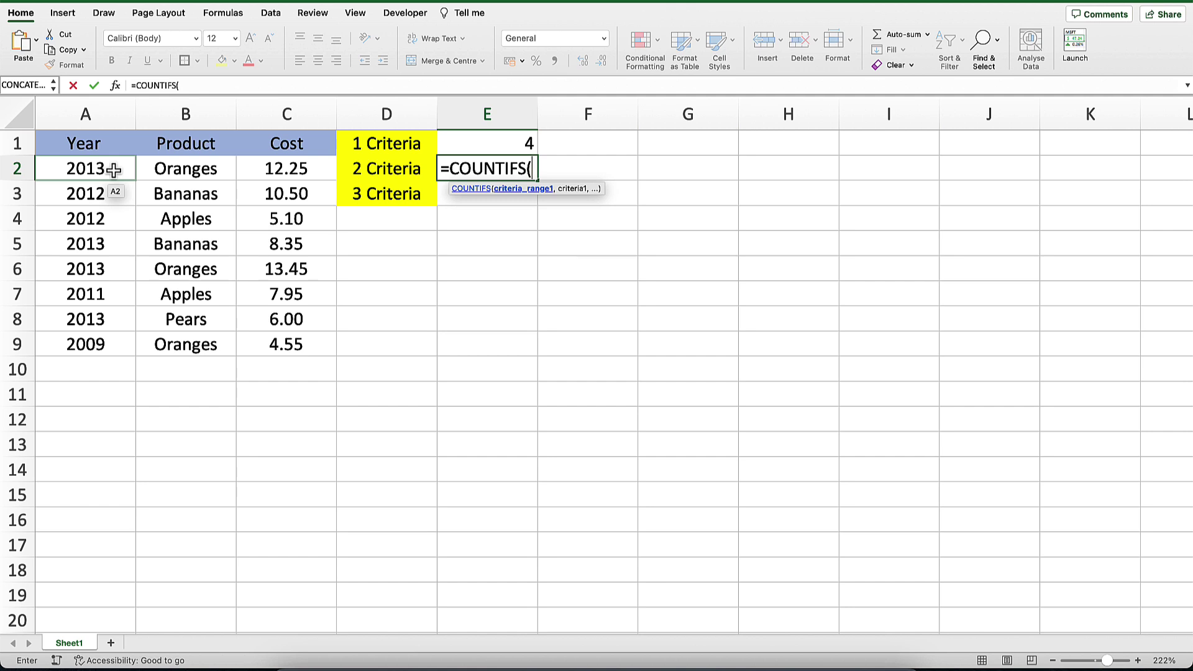
pyautogui.moveTo(113, 170); pyautogui.dragTo(112, 348)
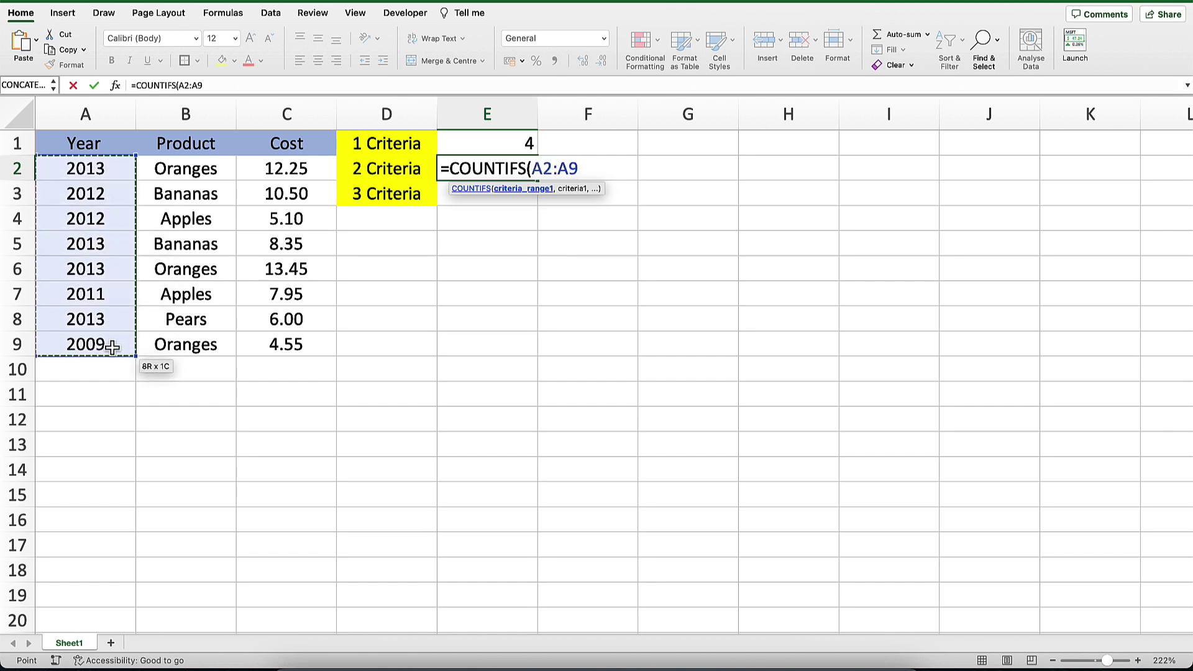
pyautogui.write(',"=')
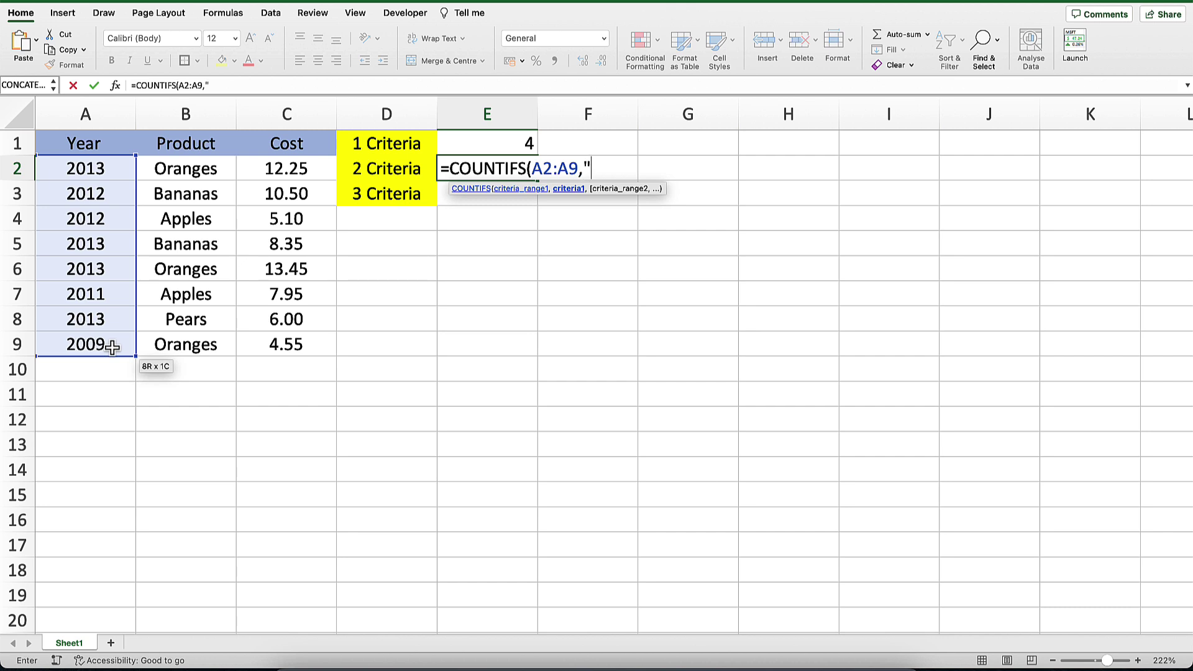
pyautogui.write('2013",')
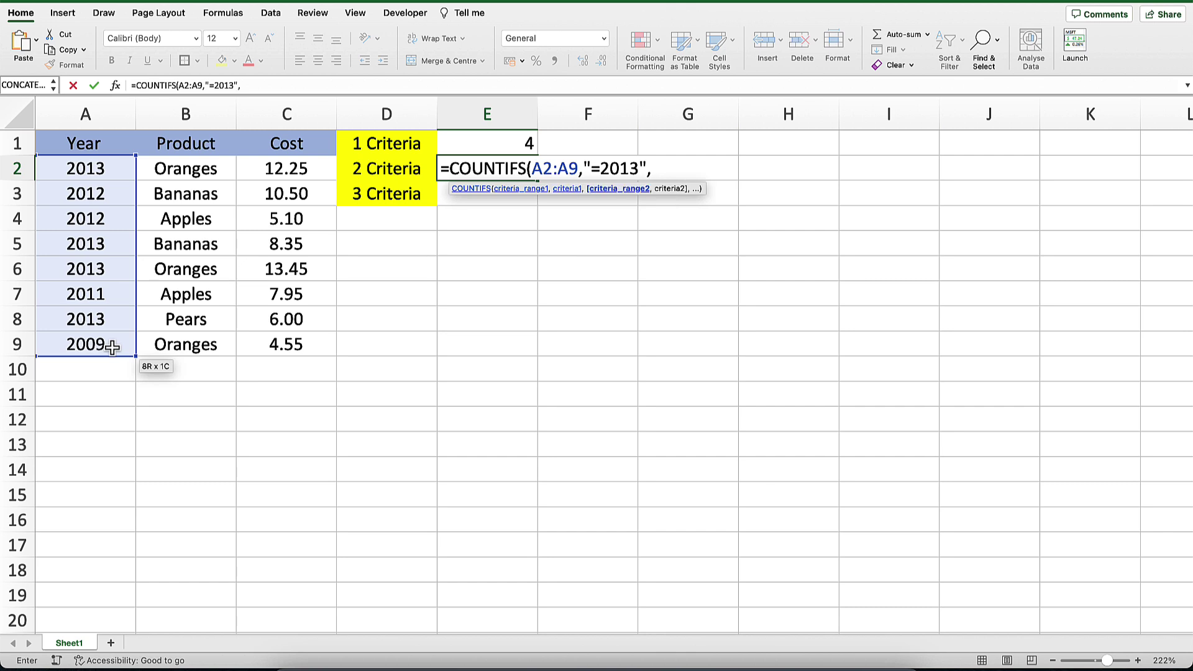
pyautogui.click(207, 169)
pyautogui.moveTo(206, 169); pyautogui.dragTo(196, 339)
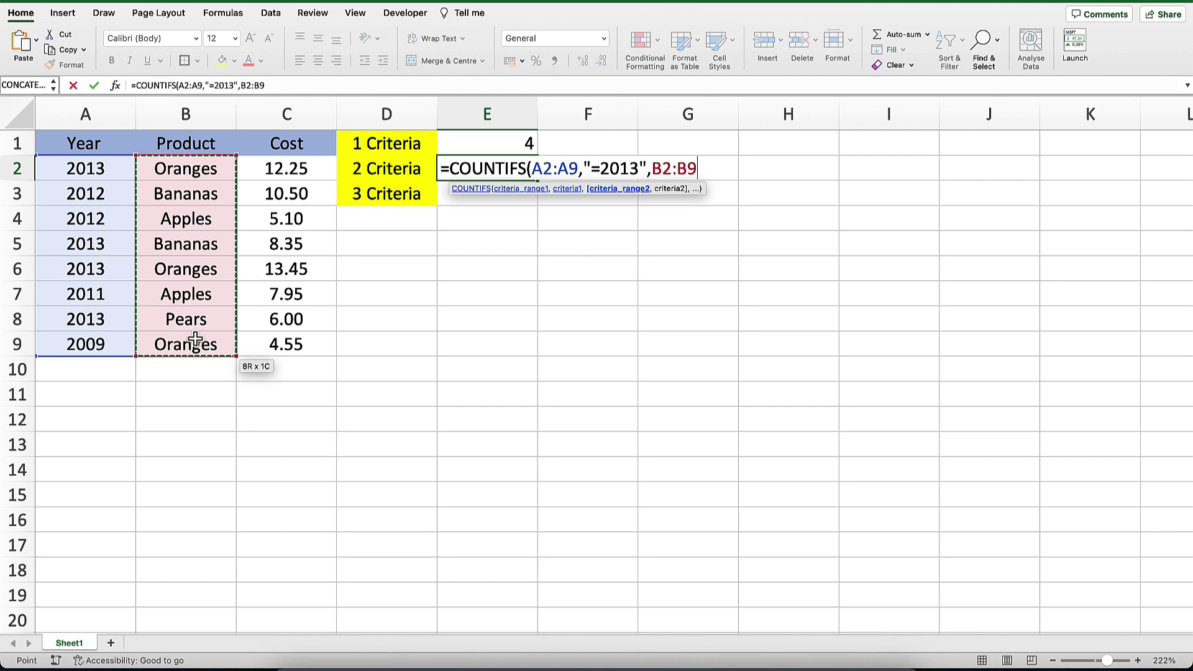
pyautogui.write(',')
pyautogui.write('"=')
pyautogui.write('Or')
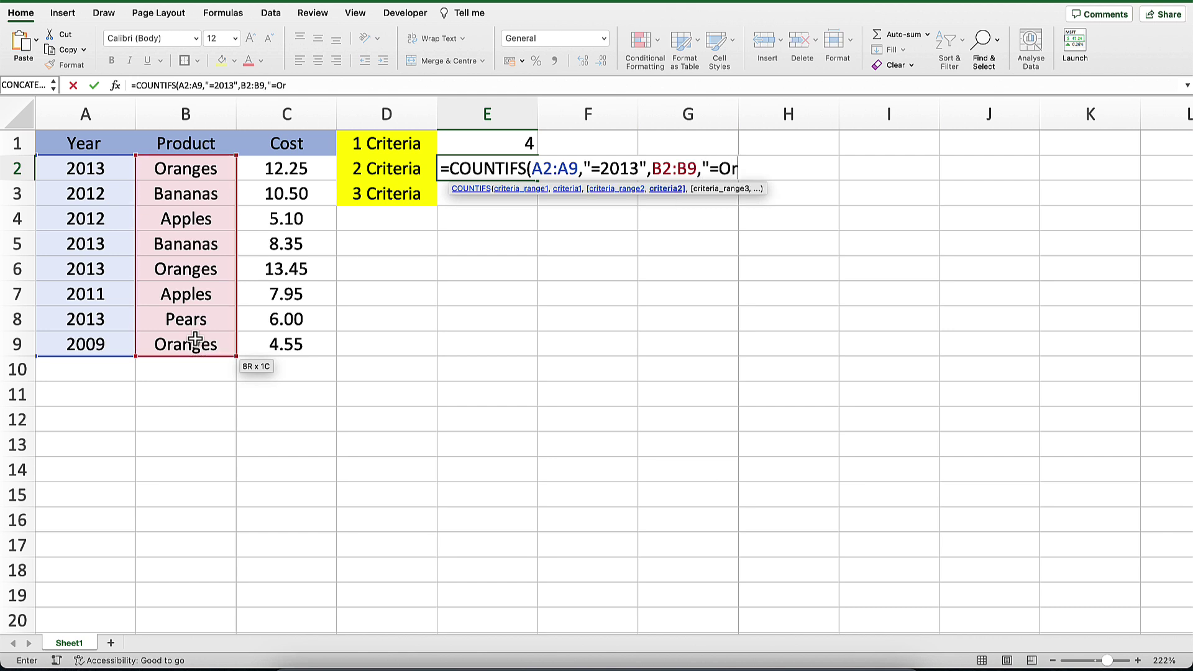
pyautogui.write('anges")')
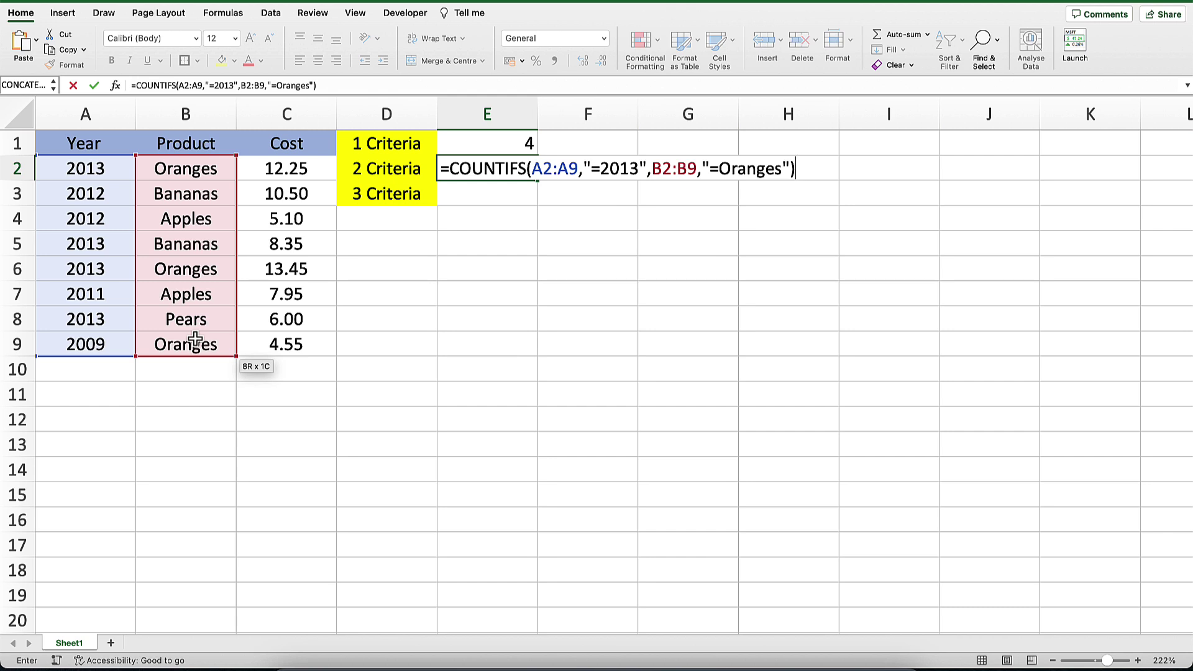
pyautogui.press('Return')
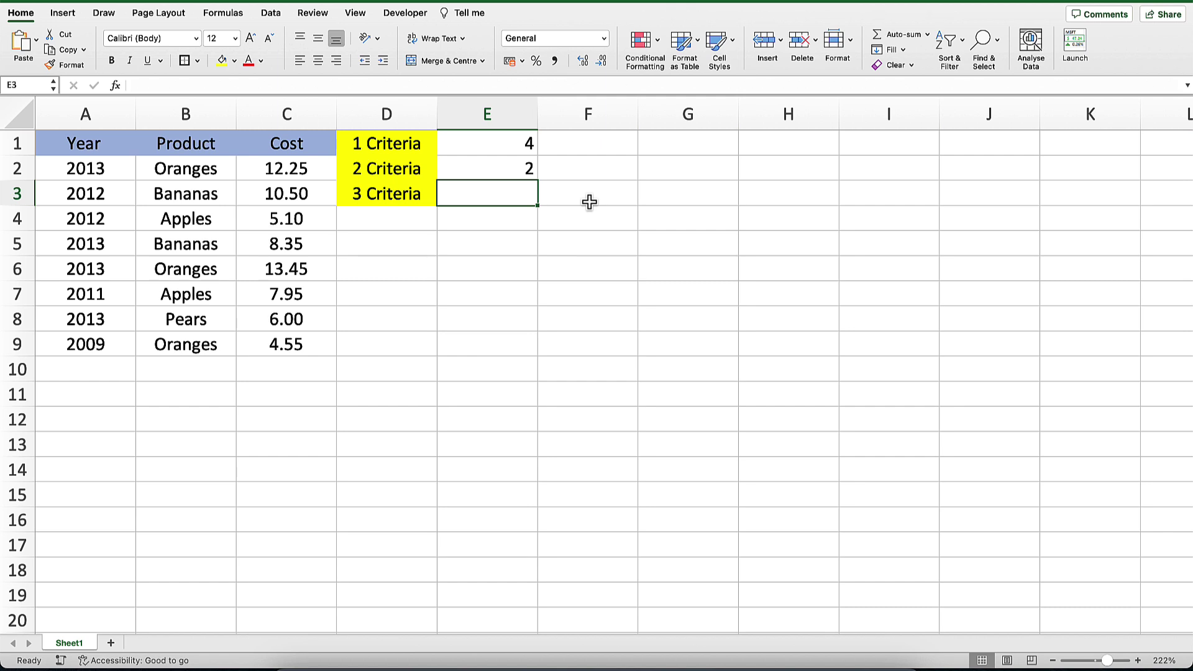
pyautogui.click(532, 173)
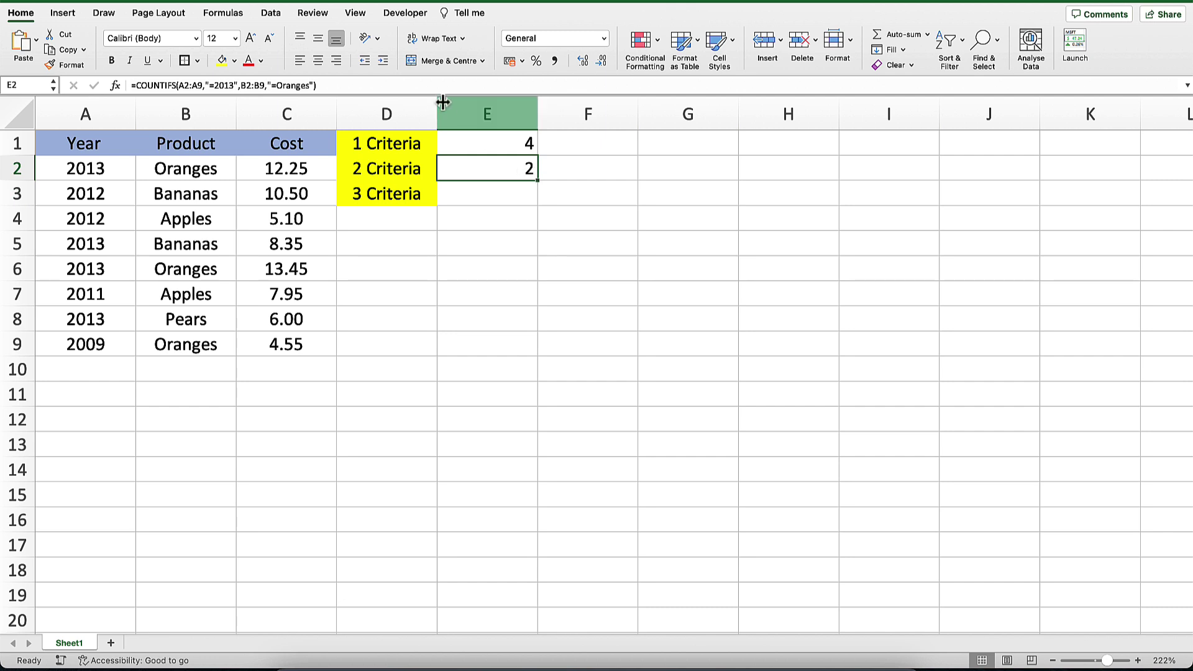
pyautogui.click(478, 193)
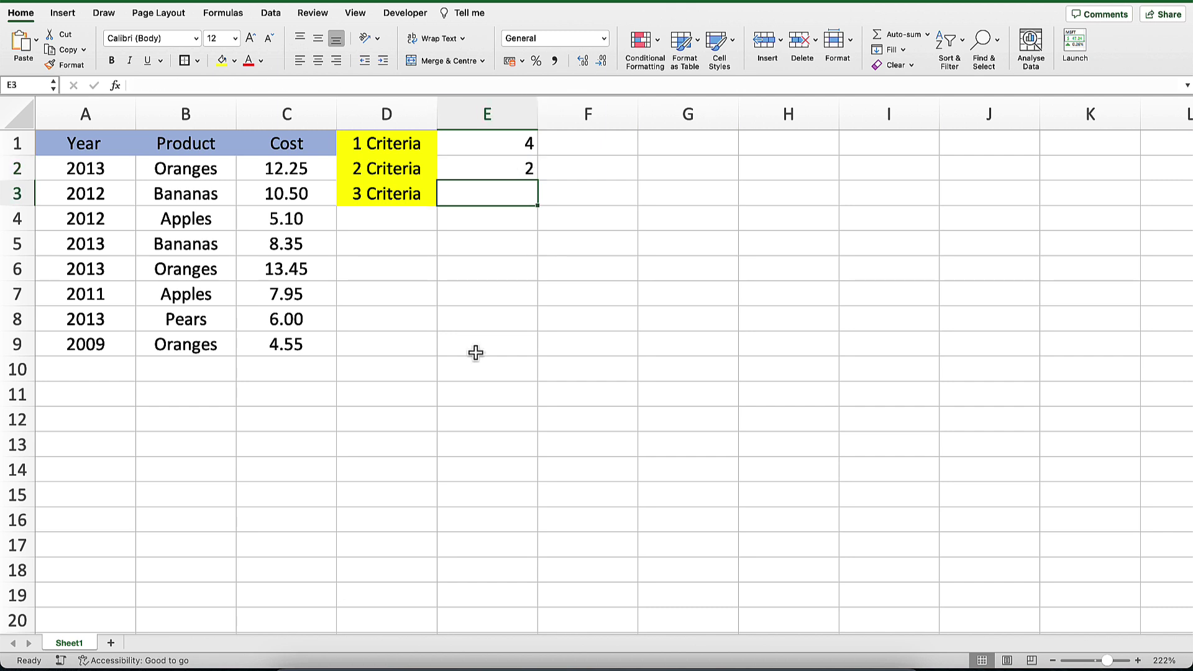
# - Start a COUNTIFS formula in E3 with Year range A2:A9 and criterion ">=2009"
pyautogui.write('=')
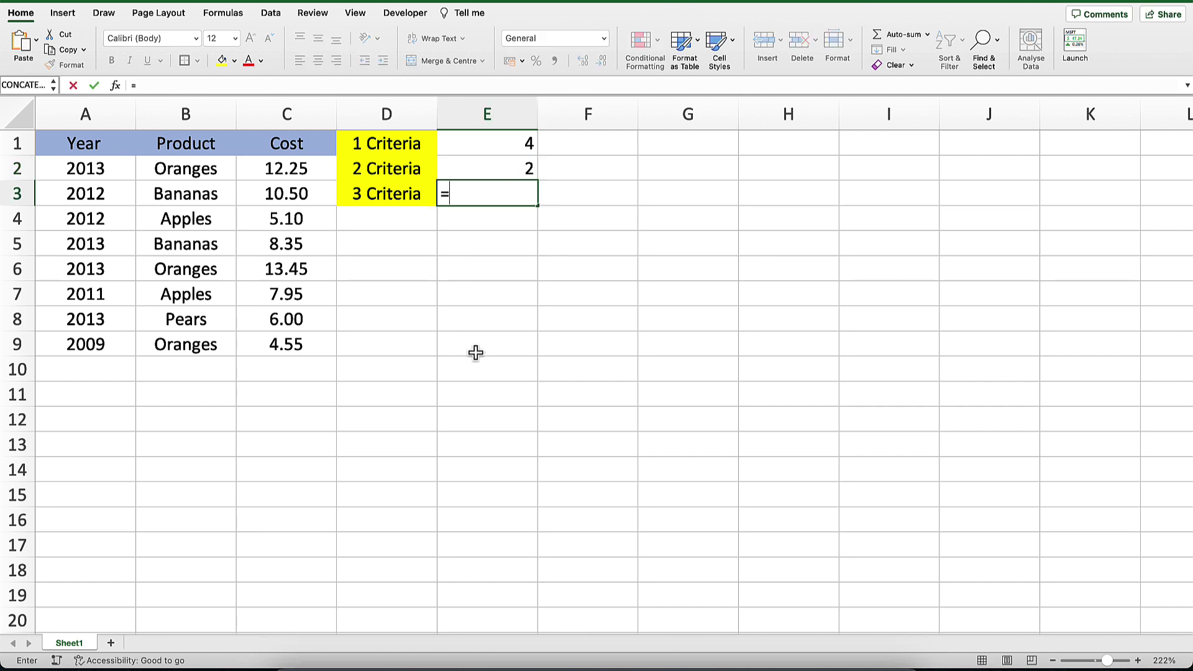
pyautogui.write('countif')
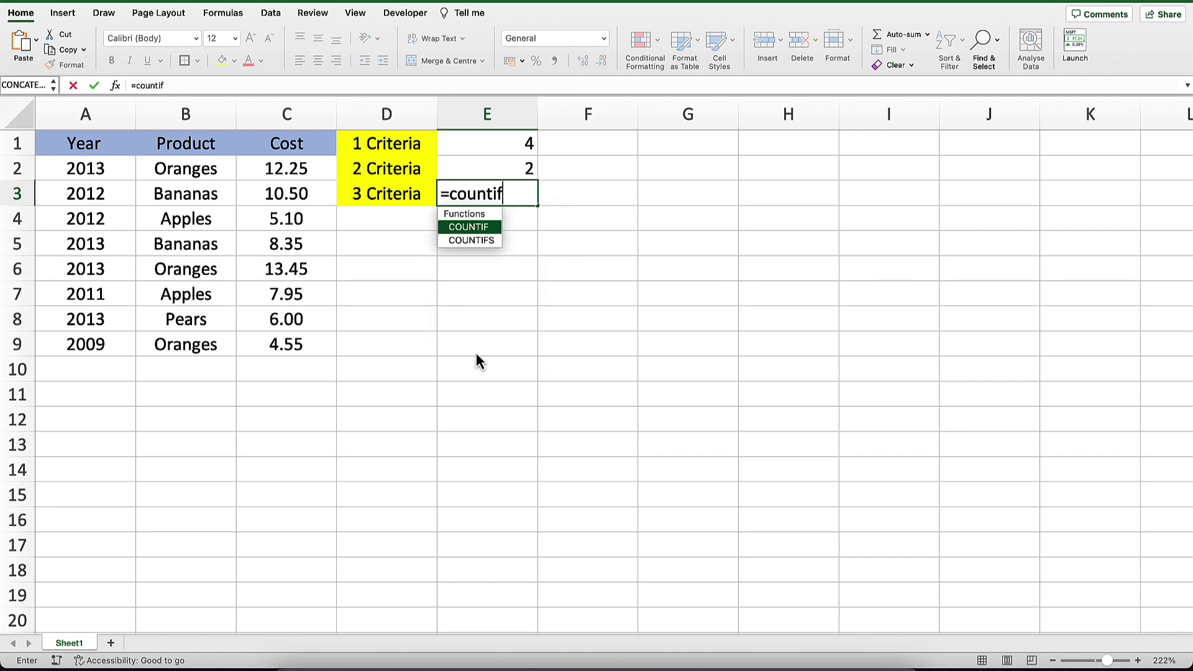
pyautogui.press('Down')
pyautogui.press('Tab')
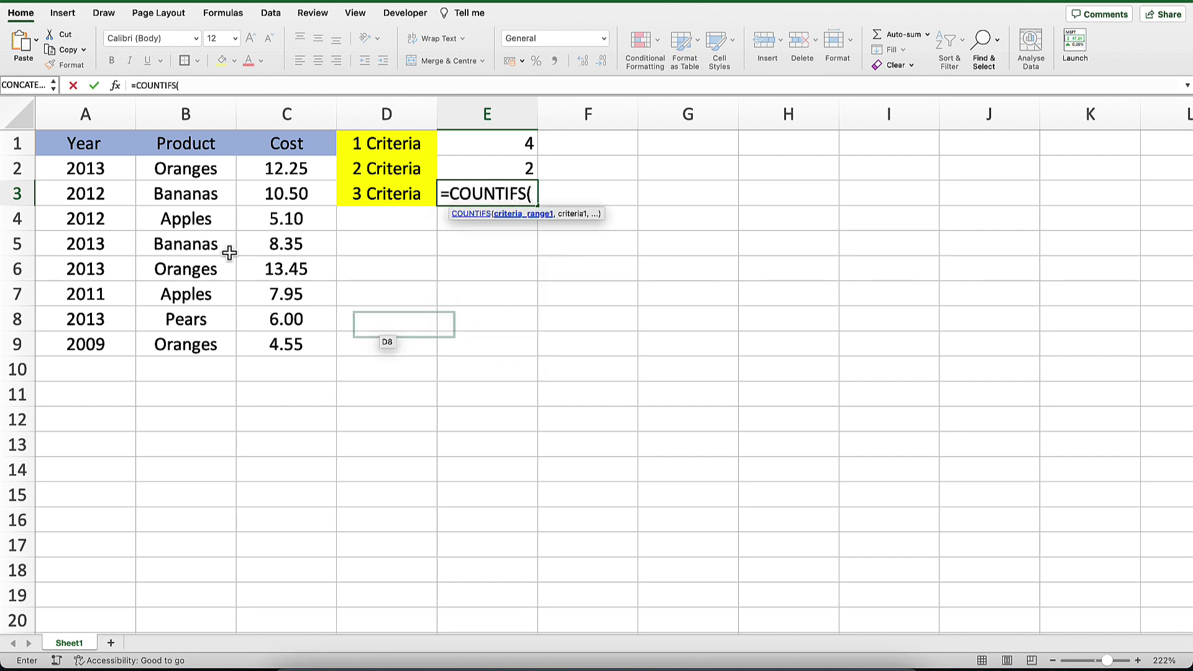
pyautogui.moveTo(118, 169); pyautogui.dragTo(121, 336)
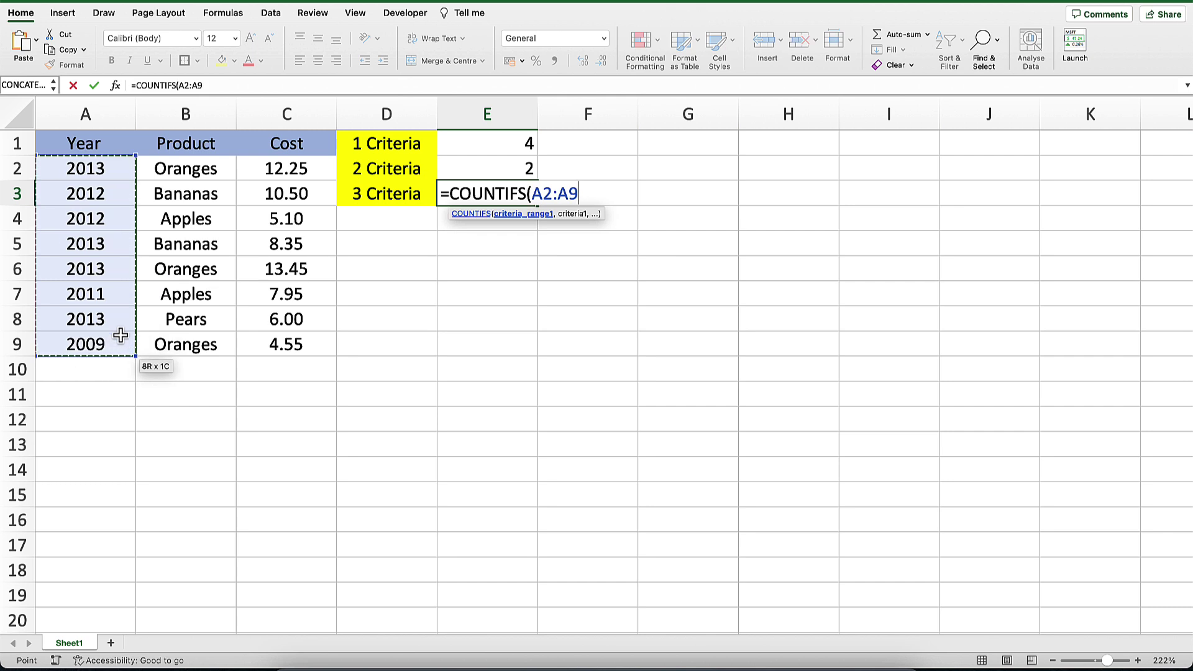
pyautogui.write(',"')
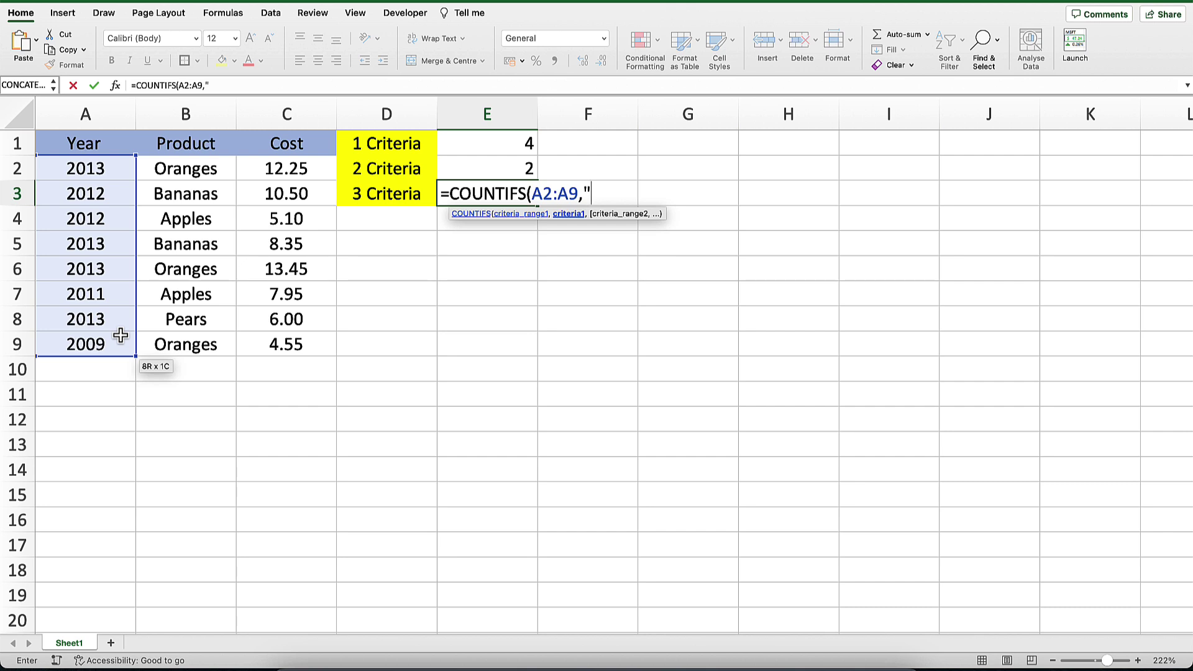
pyautogui.write('>=2009",')
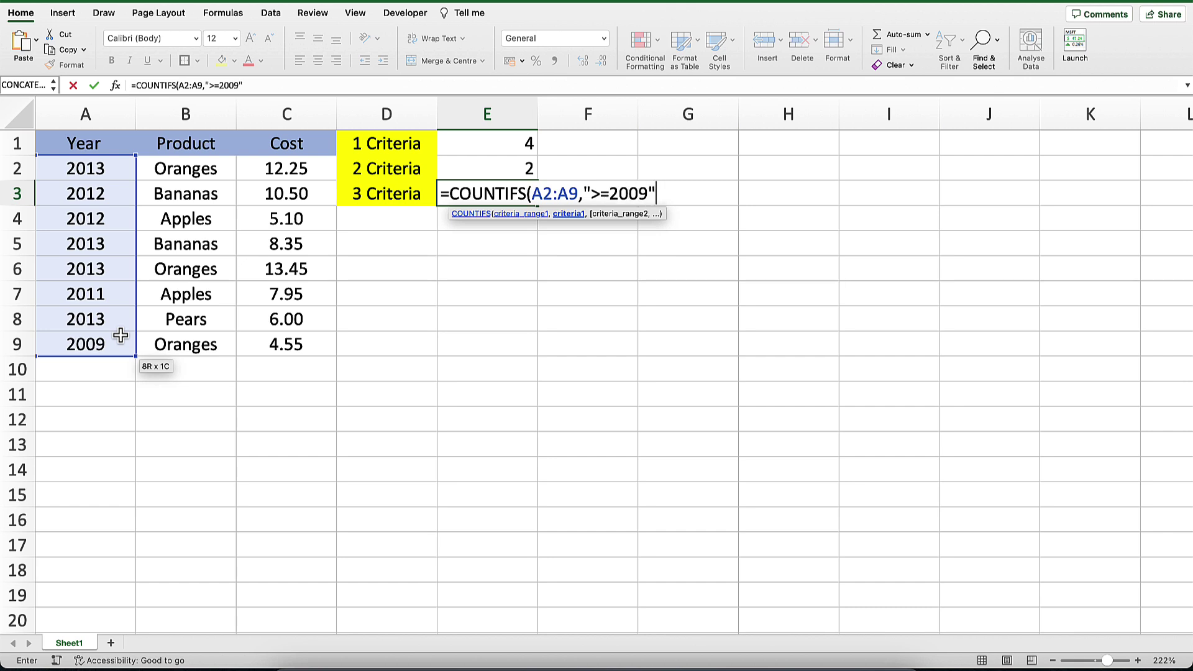
# - Add criteria B2:B9 "=Oranges" and A2:A9 "<=2009" to complete the formula, returning 1
pyautogui.moveTo(178, 169); pyautogui.dragTo(194, 343)
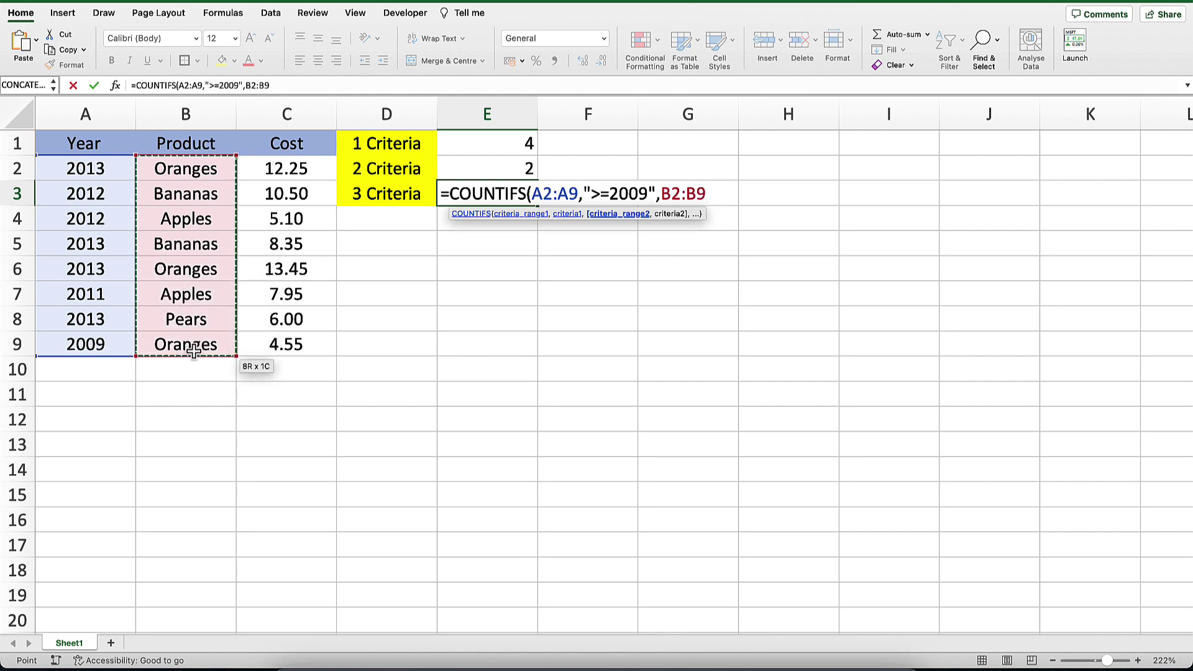
pyautogui.write(',')
pyautogui.write('"=Oranges')
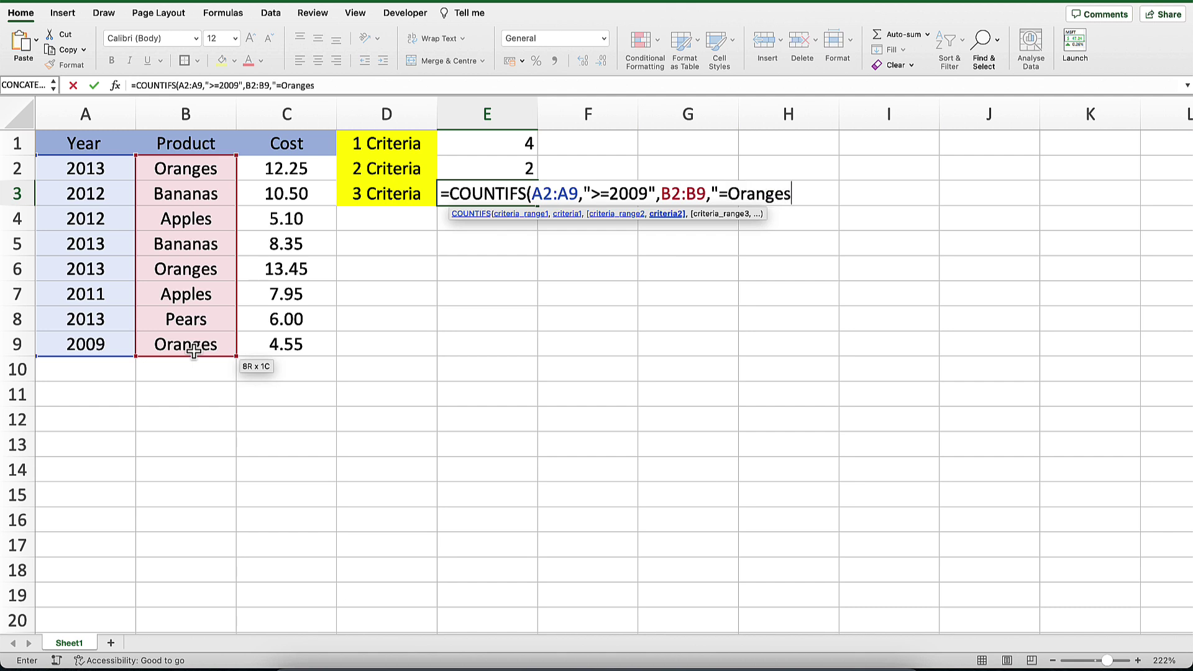
pyautogui.write('",')
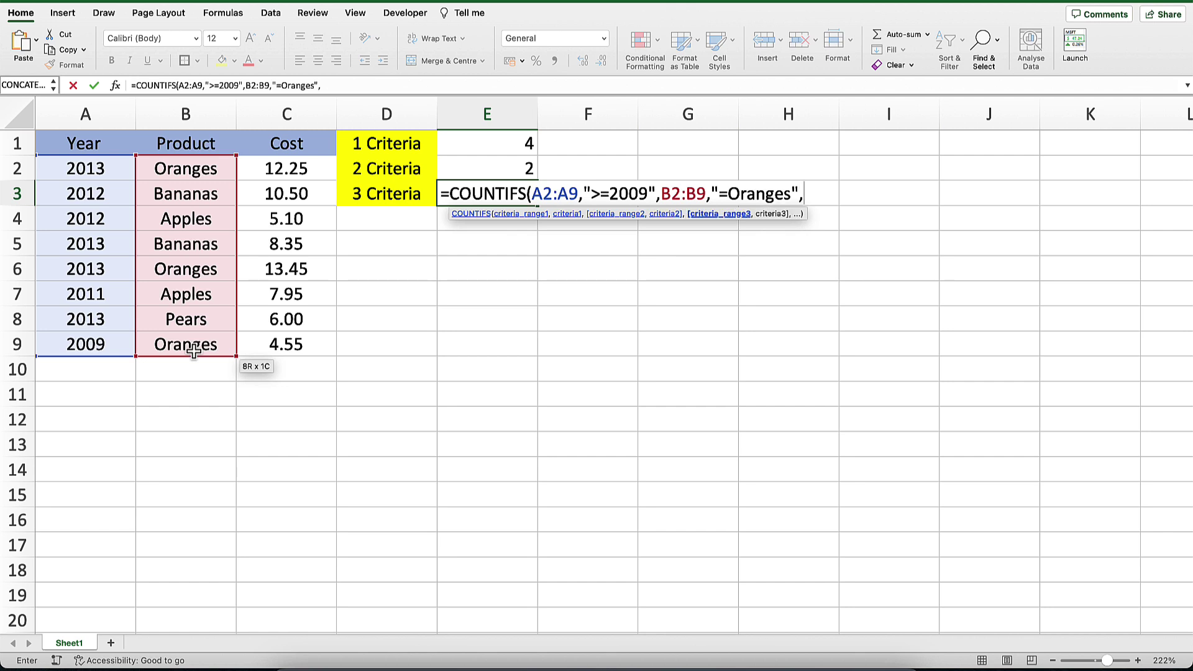
pyautogui.moveTo(115, 178); pyautogui.dragTo(115, 346)
pyautogui.write(',')
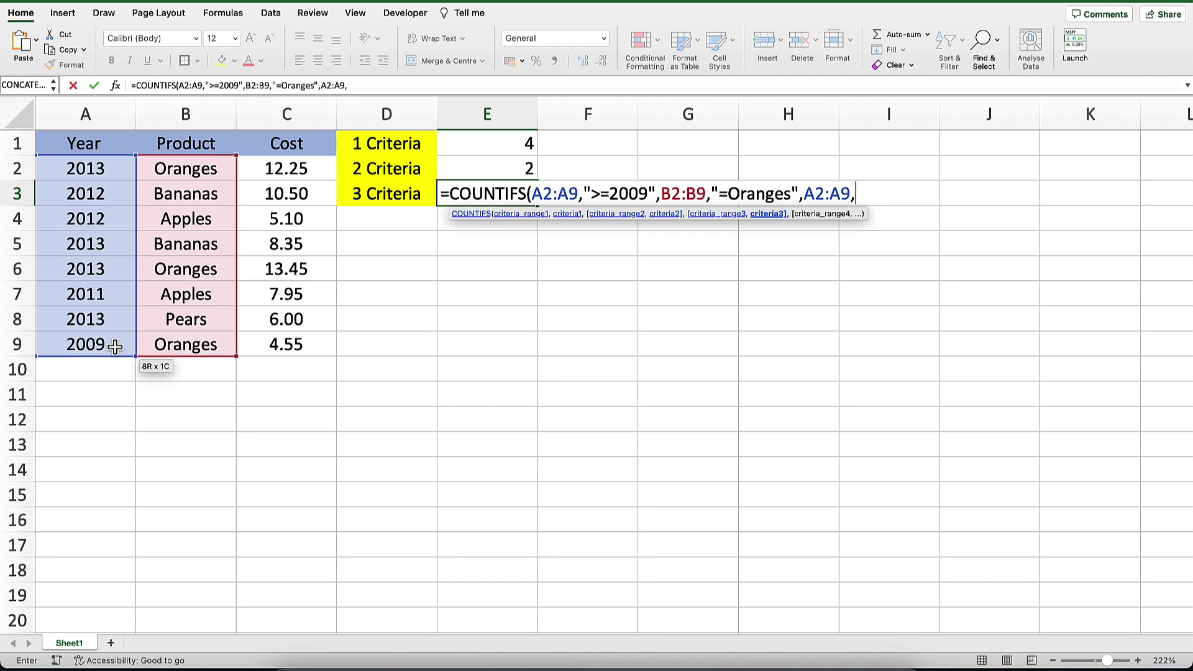
pyautogui.write('<')
pyautogui.press('BackSpace')
pyautogui.write('"<=2009')
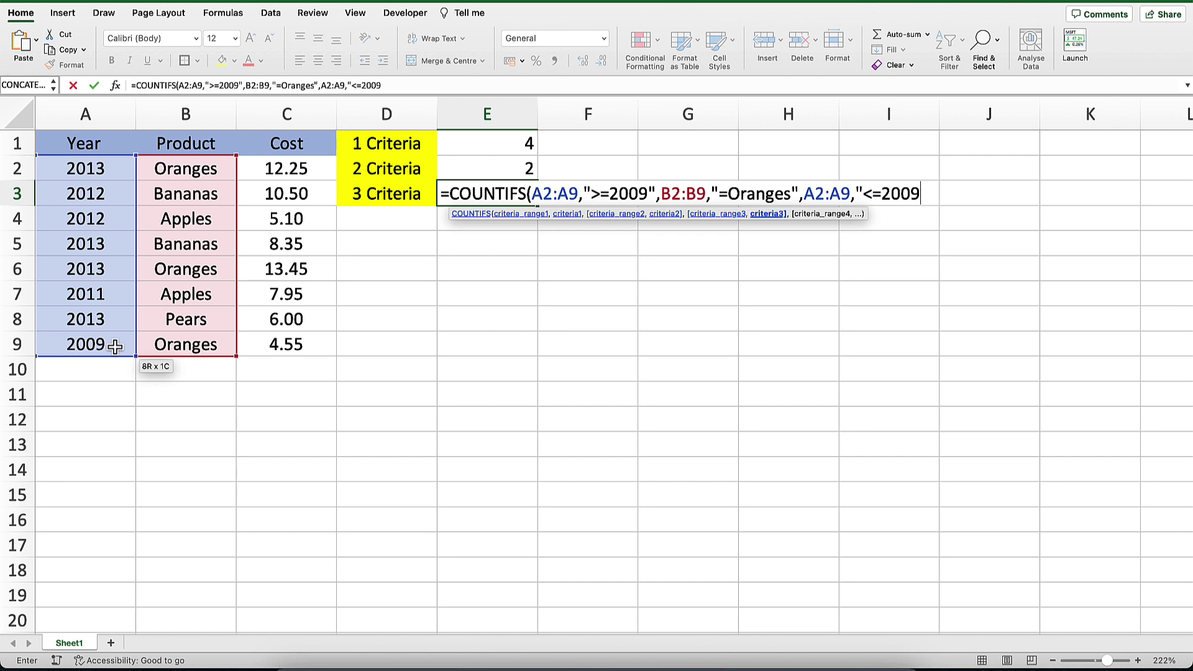
pyautogui.write('")')
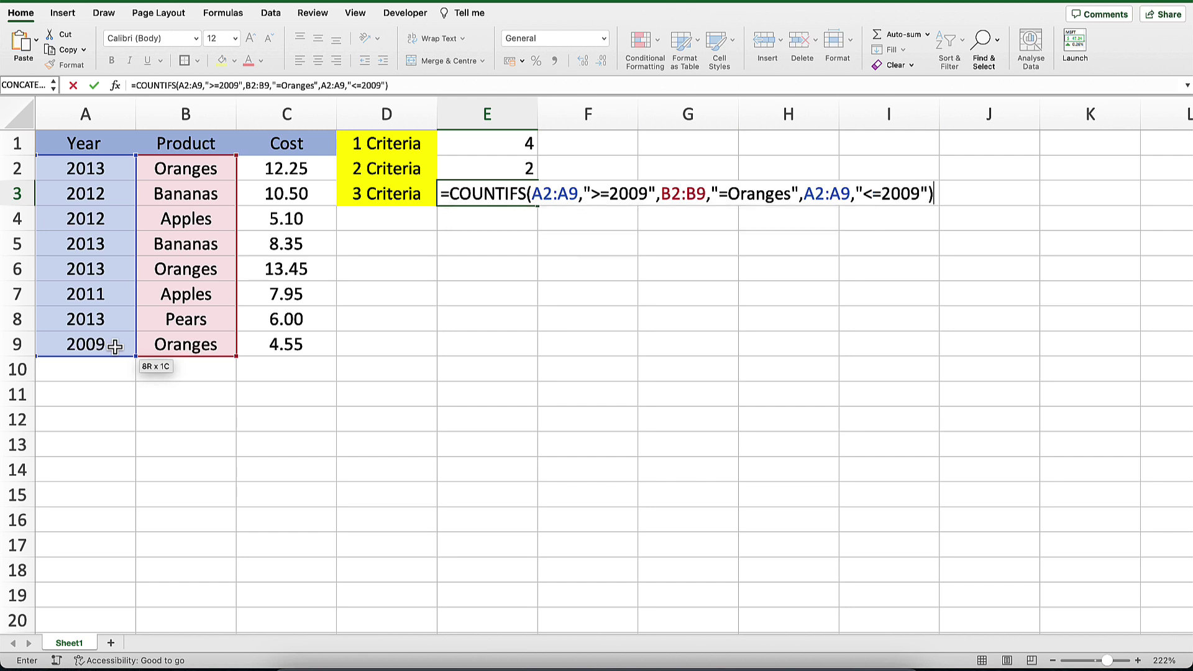
pyautogui.press('Return')
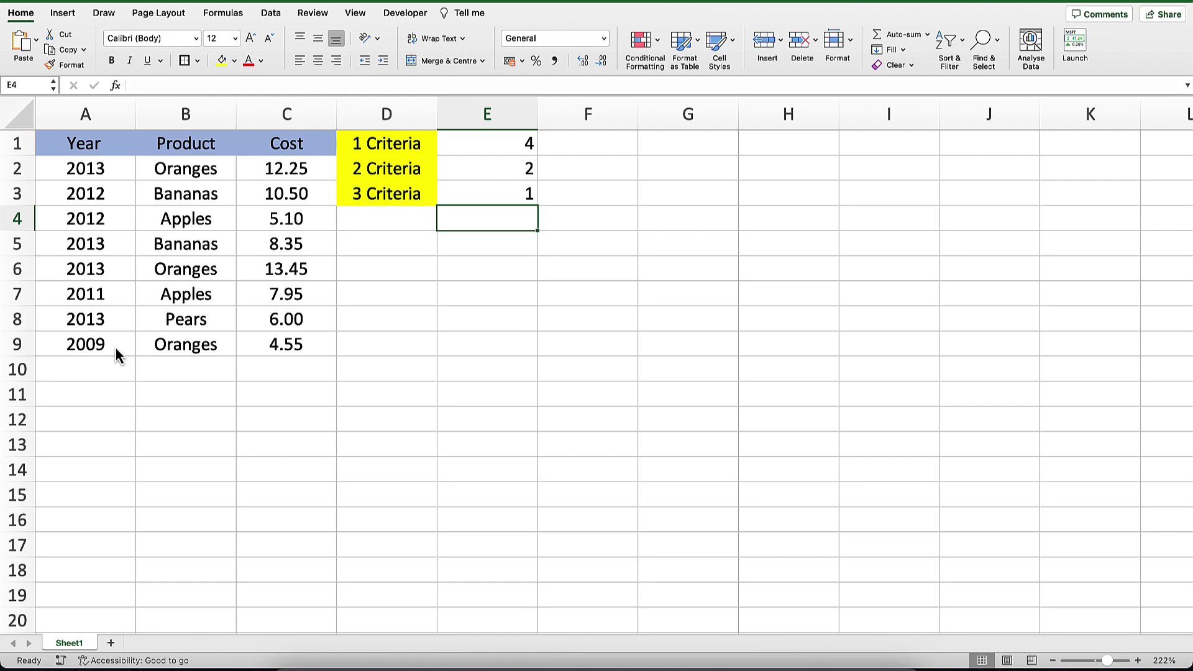